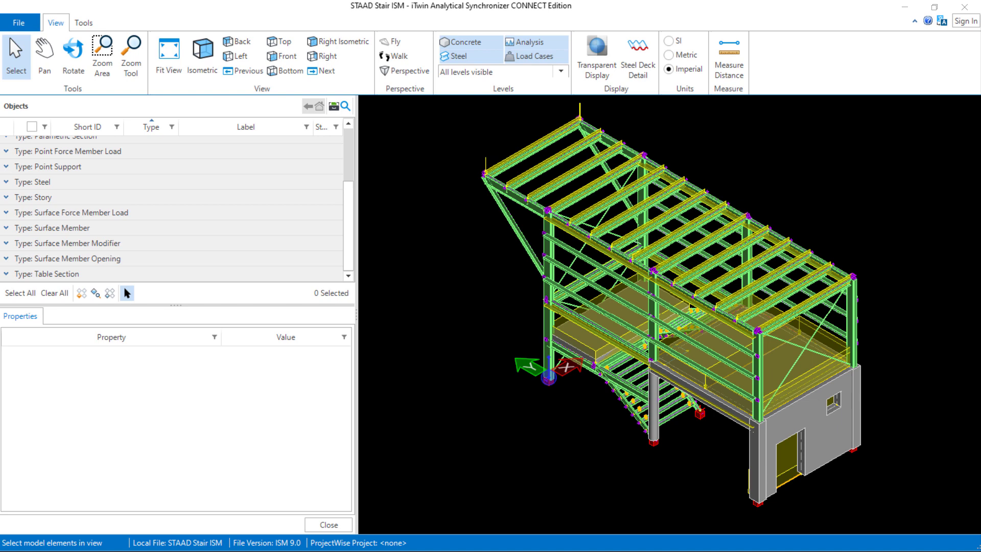
Expand the Surface Member group to list slabs 450-221, 115-980 and wall 911-182.
{"action": "left_click", "coordinate": [132, 227]}
{"action": "scroll", "coordinate": [131, 223], "scroll_direction": "down", "scroll_amount": 1}
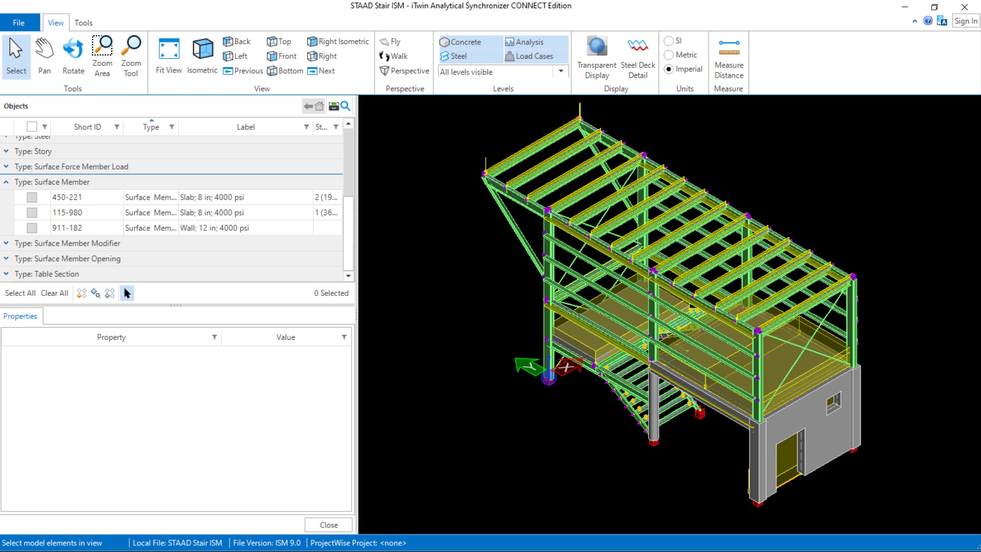
Expand the Surface Member Modifier and Surface Member Opening groups in the Objects list.
{"action": "left_click", "coordinate": [6, 244]}
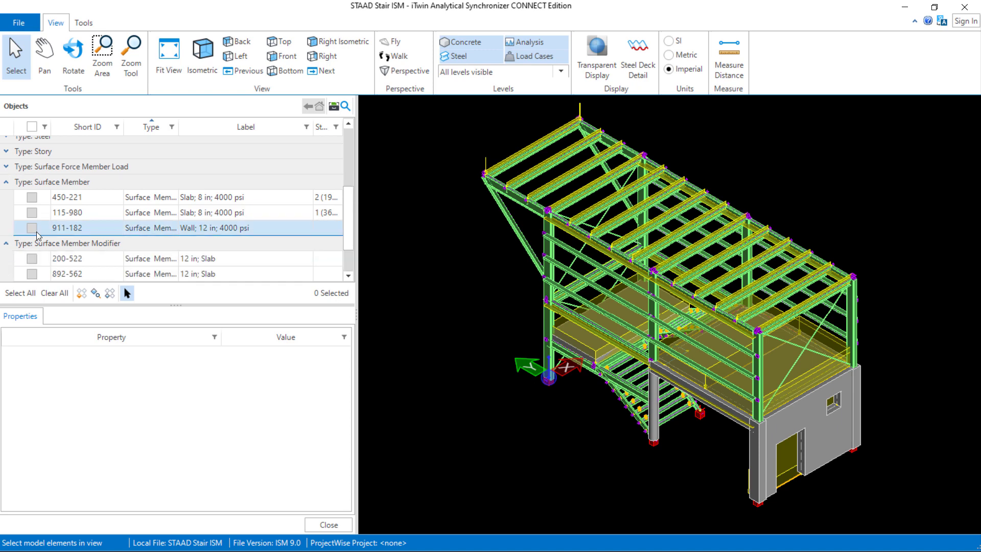
{"action": "scroll", "coordinate": [35, 232], "scroll_direction": "down", "scroll_amount": 3}
{"action": "left_click", "coordinate": [7, 259]}
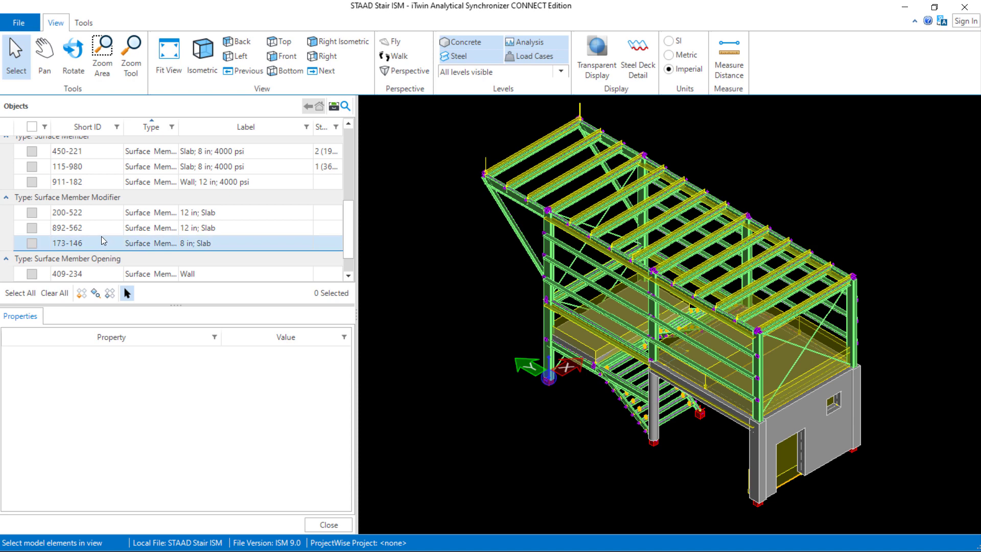
{"action": "scroll", "coordinate": [101, 236], "scroll_direction": "down", "scroll_amount": 2}
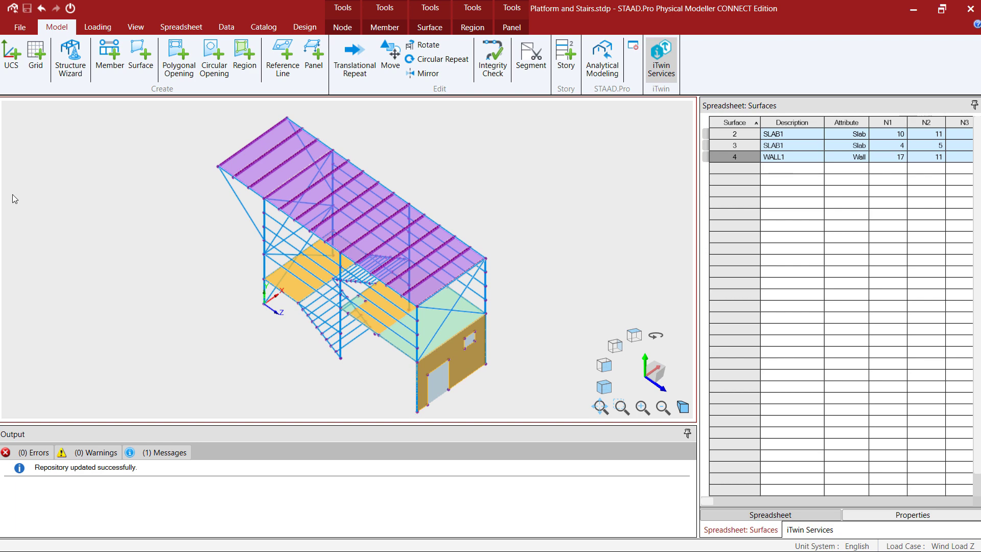
Show the Surface ribbon tools in STAAD.Pro Physical Modeller.
{"action": "left_click", "coordinate": [431, 28]}
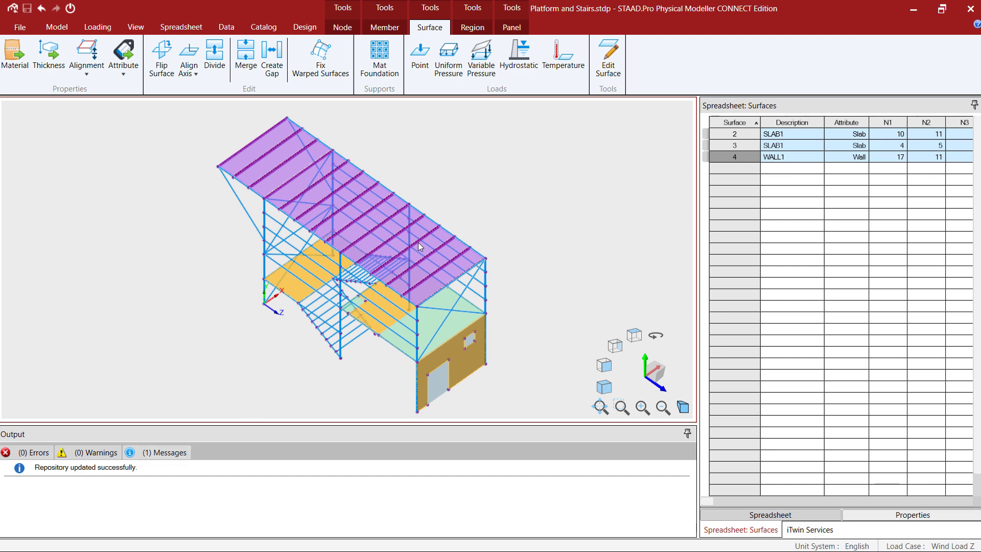
Look over the Region and then the Spreadsheet ribbon tools in STAAD.Pro.
{"action": "left_click", "coordinate": [471, 27]}
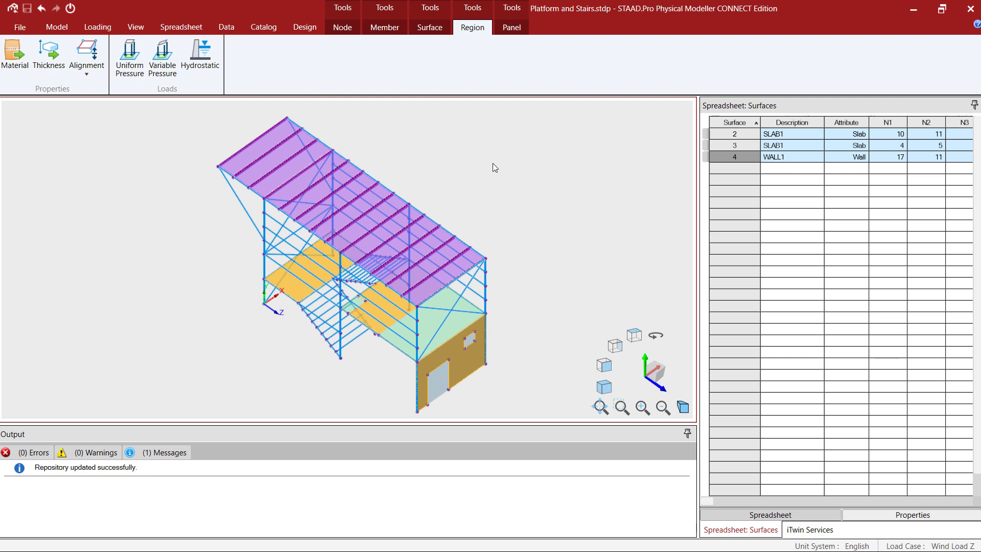
{"action": "left_click", "coordinate": [181, 27]}
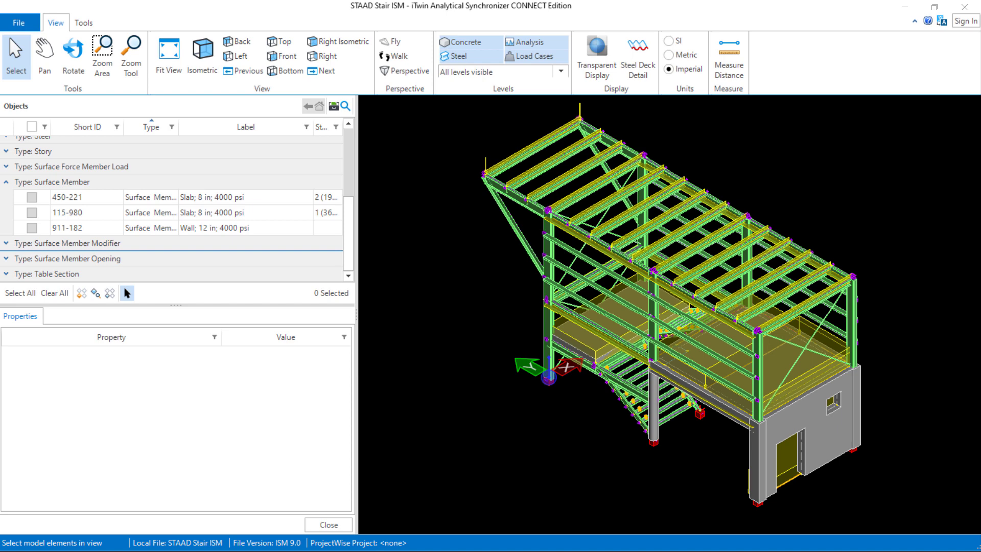
Tick surface member 450-221 to display its 8 in slab properties.
{"action": "left_click", "coordinate": [31, 197]}
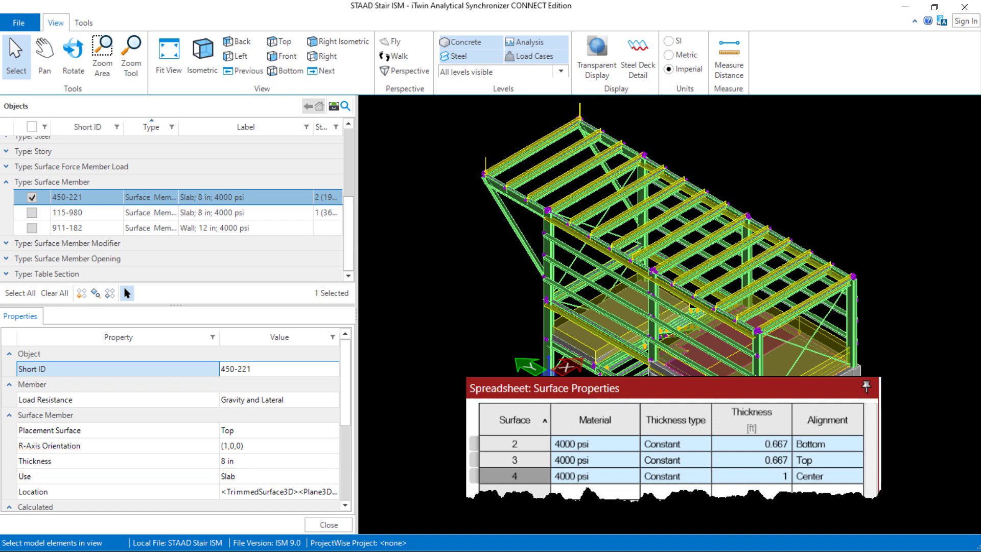
Scroll slab 450-221's properties to the Calculated and Related Items sections, then deselect it.
{"action": "left_click_drag", "start_coordinate": [348, 357], "coordinate": [345, 448]}
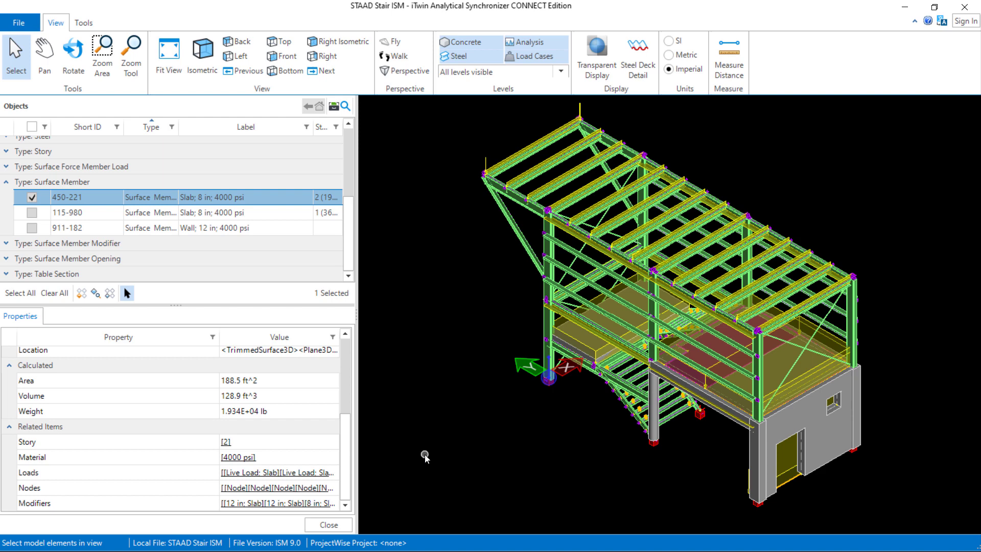
{"action": "left_click", "coordinate": [32, 197]}
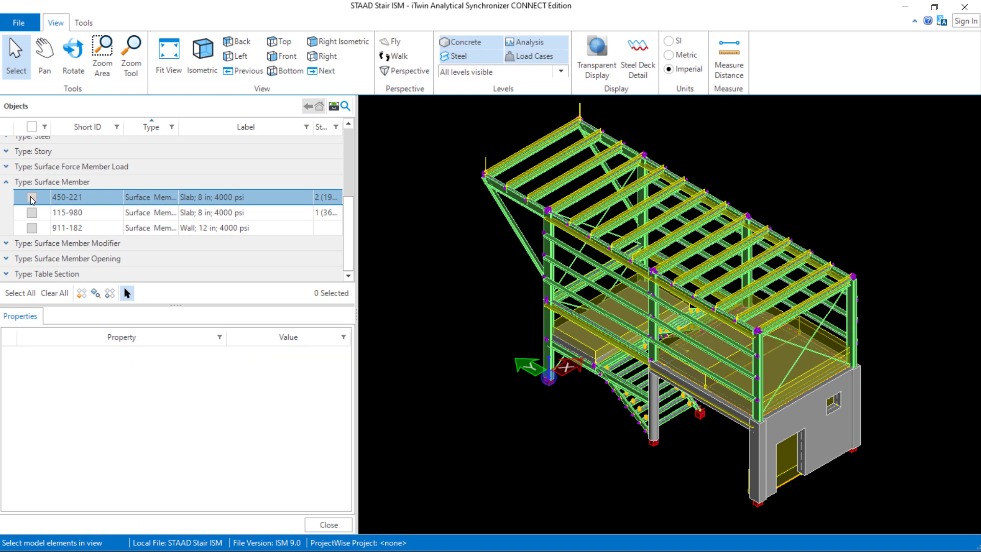
Return the Objects list to the top and expand the Concrete material entries.
{"action": "scroll", "coordinate": [38, 171], "scroll_direction": "up", "scroll_amount": 3}
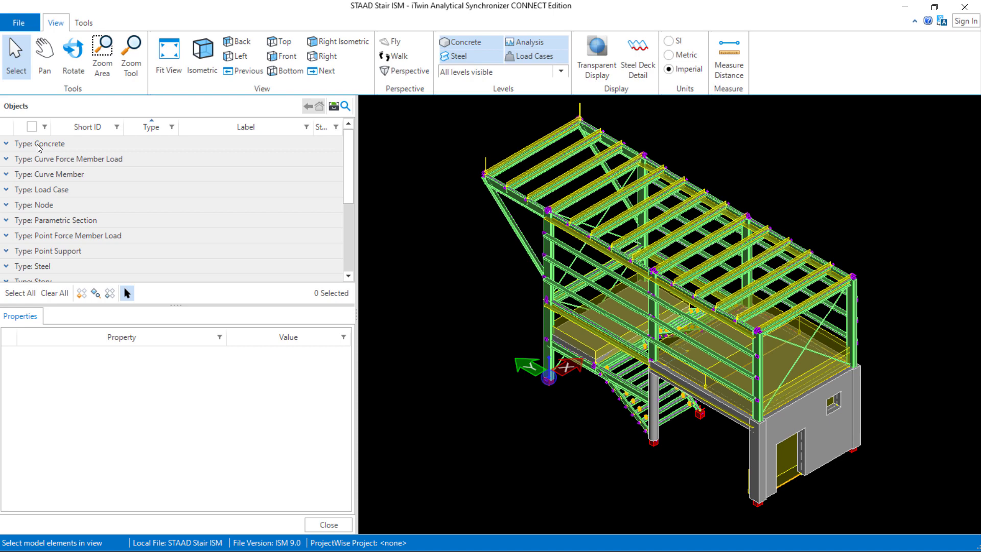
{"action": "left_click", "coordinate": [6, 145]}
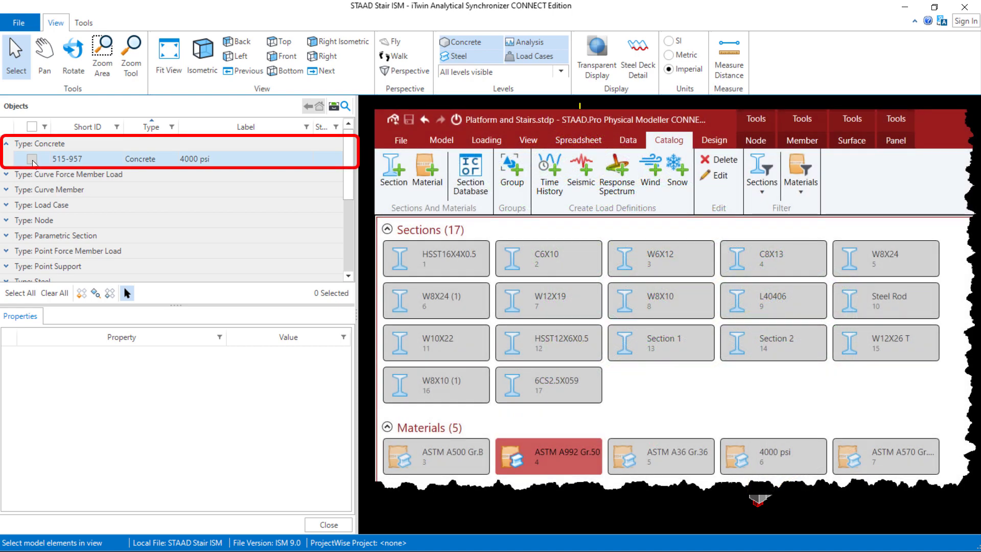
Review concrete material 515-957's 4000 psi properties to the end, then clear the selection.
{"action": "left_click", "coordinate": [33, 161]}
{"action": "left_click", "coordinate": [32, 160]}
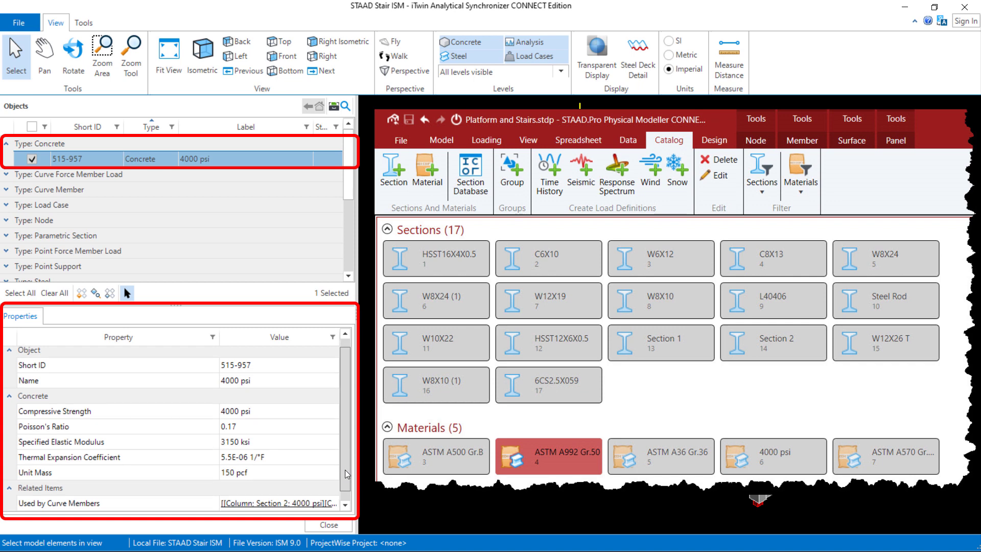
{"action": "scroll", "coordinate": [347, 486], "scroll_direction": "down", "scroll_amount": 1}
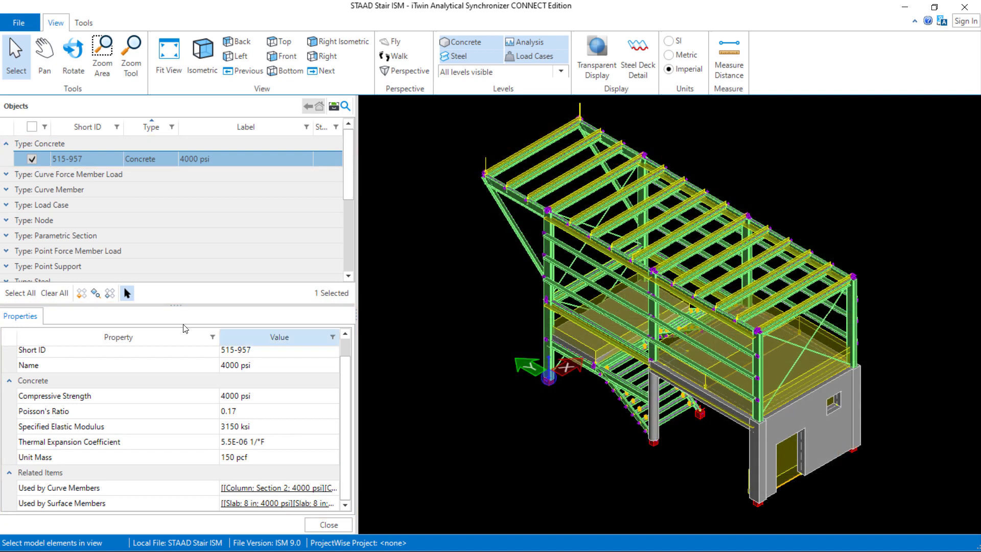
{"action": "left_click", "coordinate": [32, 162]}
Select slab 450-221 under Surface Member to review its properties, then deselect it.
{"action": "scroll", "coordinate": [32, 205], "scroll_direction": "down", "scroll_amount": 2}
{"action": "left_click", "coordinate": [32, 251]}
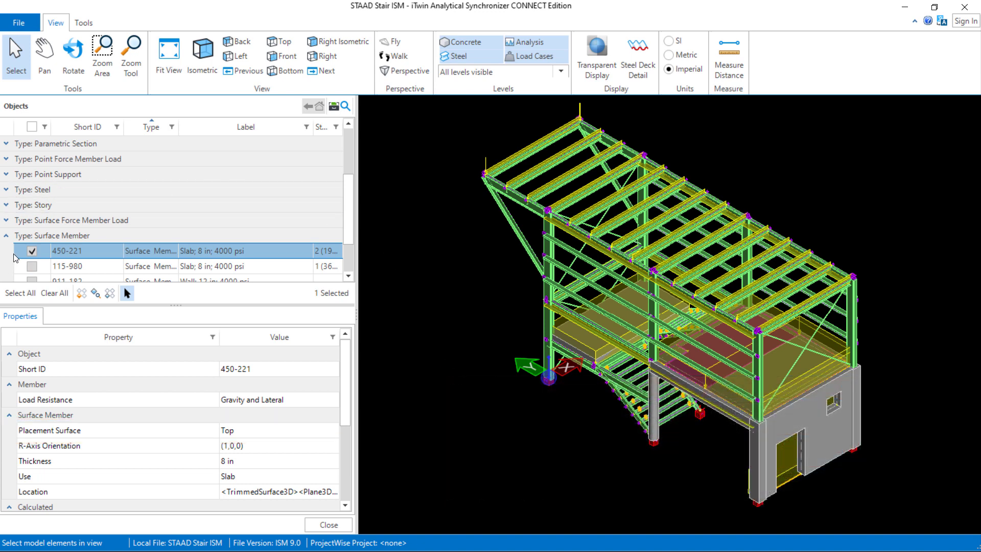
{"action": "left_click", "coordinate": [32, 251]}
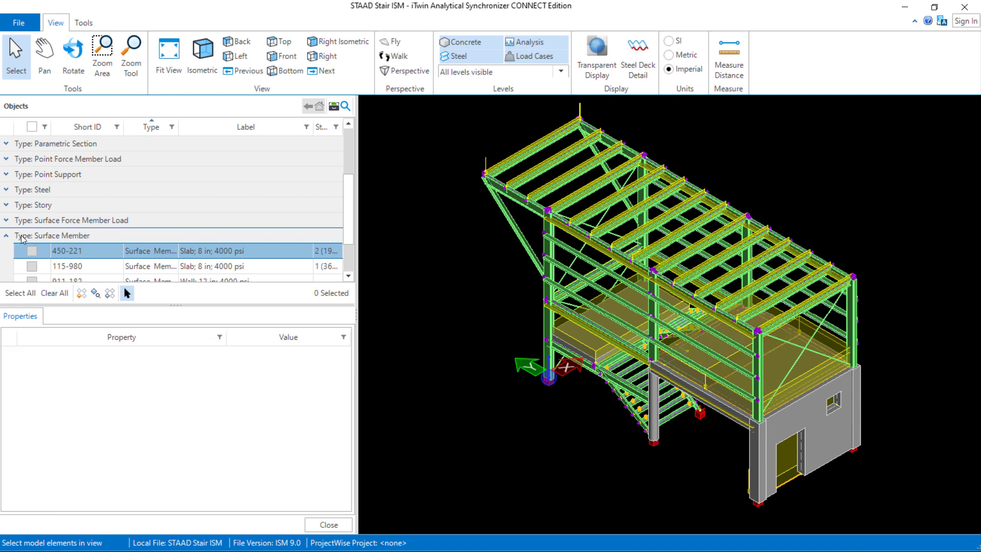
Expand the Surface Member Modifier group and select modifier 200-522 to view its properties.
{"action": "scroll", "coordinate": [21, 236], "scroll_direction": "down", "scroll_amount": 2}
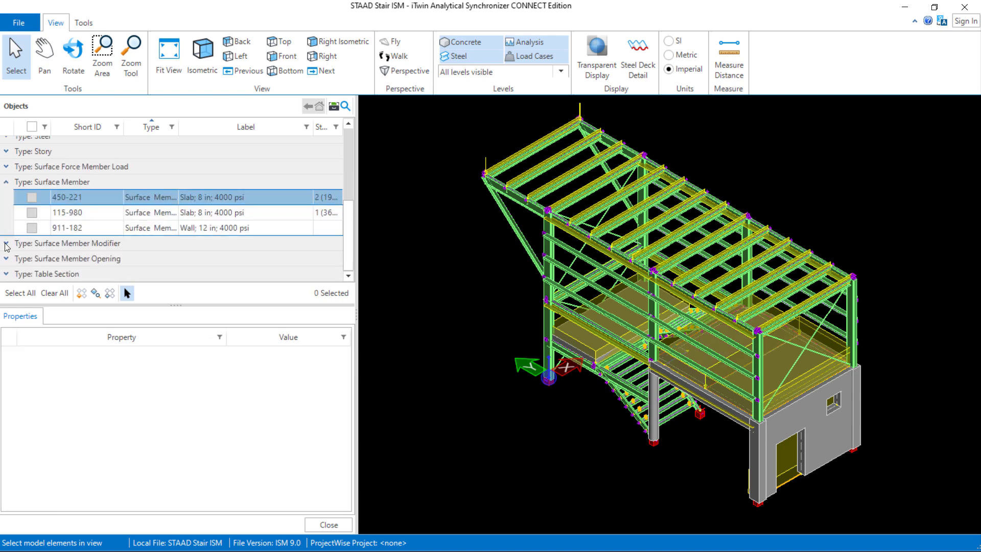
{"action": "left_click", "coordinate": [6, 244]}
{"action": "scroll", "coordinate": [112, 235], "scroll_direction": "down", "scroll_amount": 1}
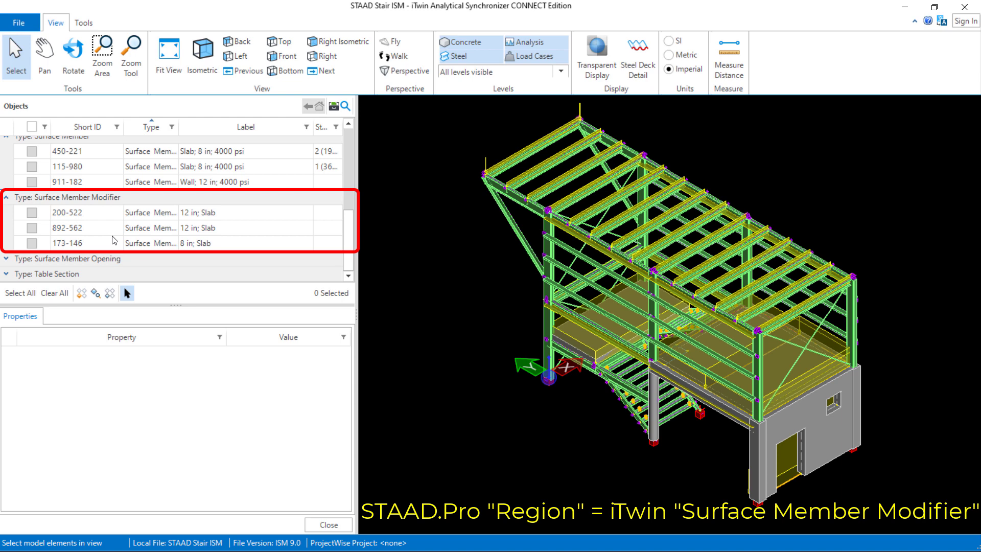
{"action": "left_click", "coordinate": [31, 211]}
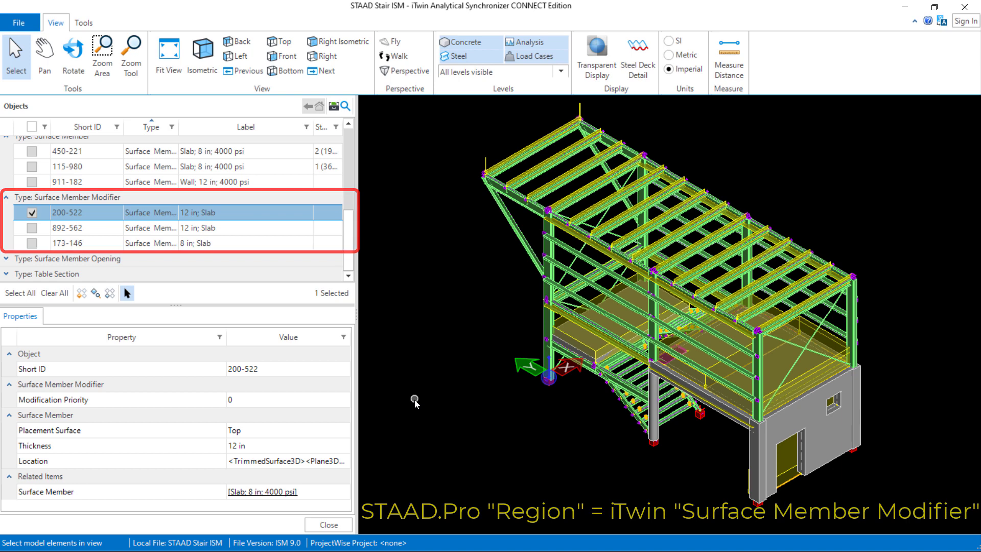
Deselect modifier 200-522 and expand the Surface Member Opening list showing 409-234 and 703-741.
{"action": "left_click", "coordinate": [31, 213]}
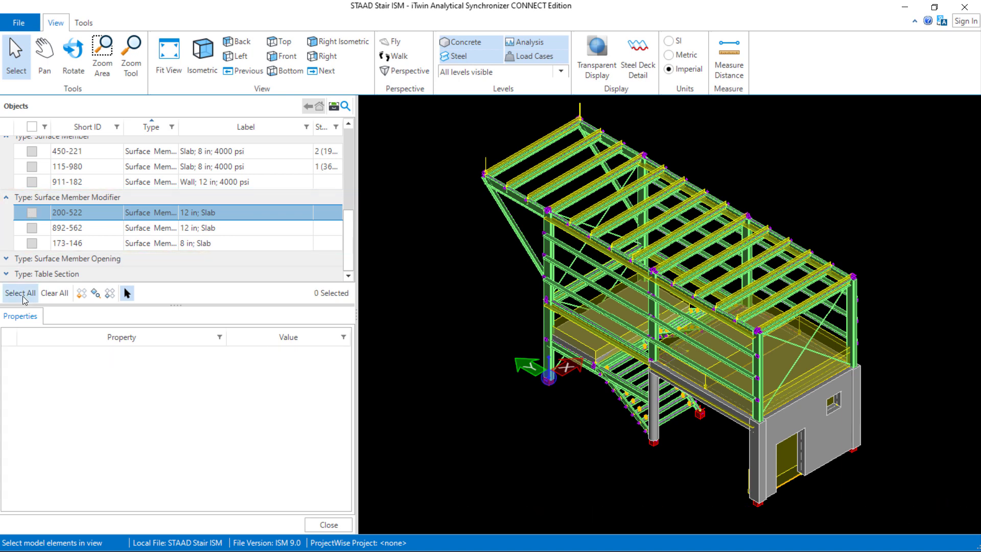
{"action": "left_click", "coordinate": [6, 258]}
{"action": "scroll", "coordinate": [151, 224], "scroll_direction": "down", "scroll_amount": 1}
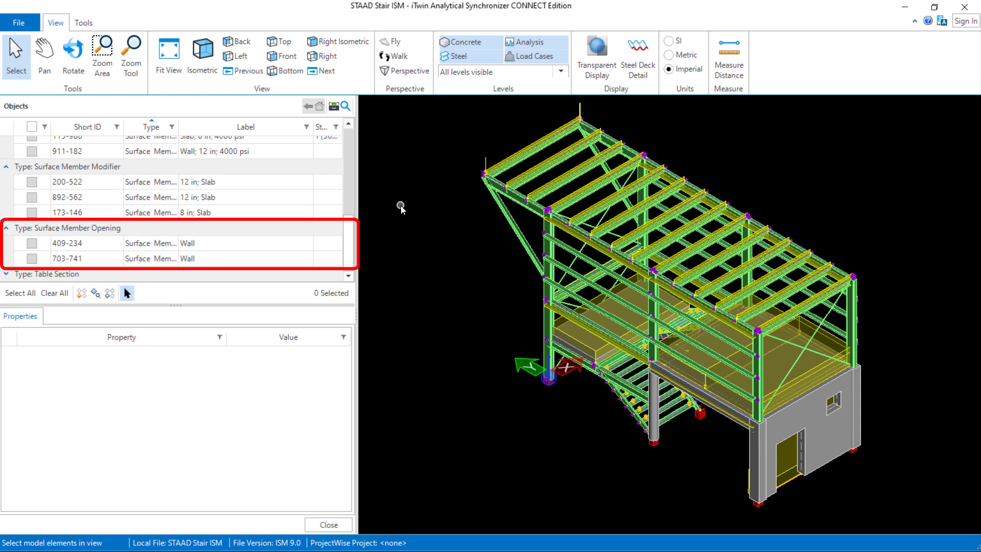
Select wall opening 409-234 to show its properties (12 in, 4000 psi wall).
{"action": "left_click", "coordinate": [32, 242]}
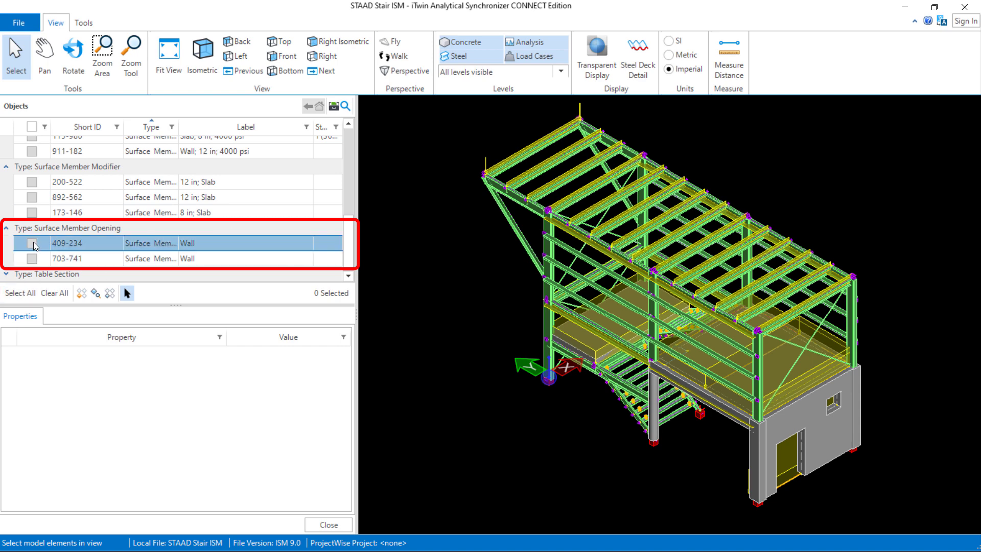
{"action": "left_click", "coordinate": [32, 242]}
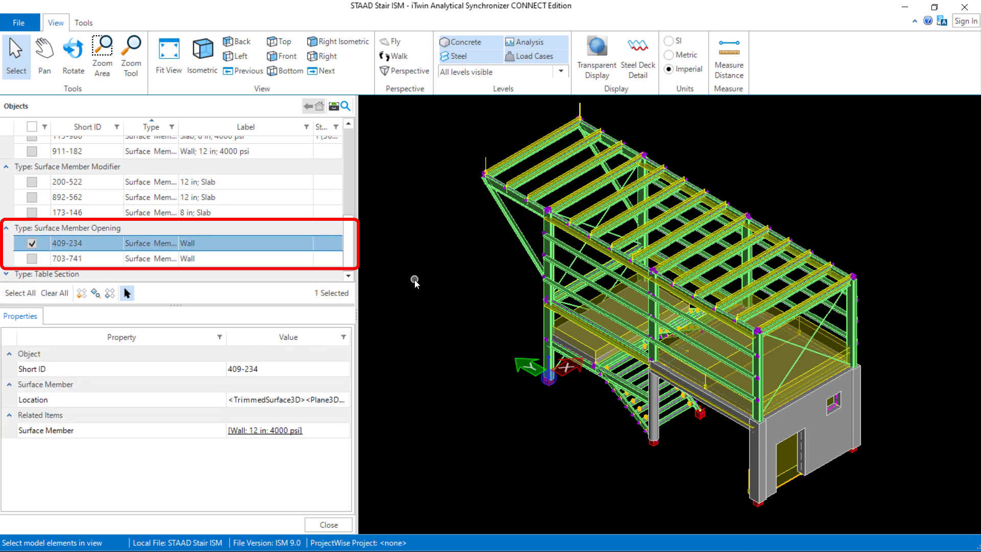